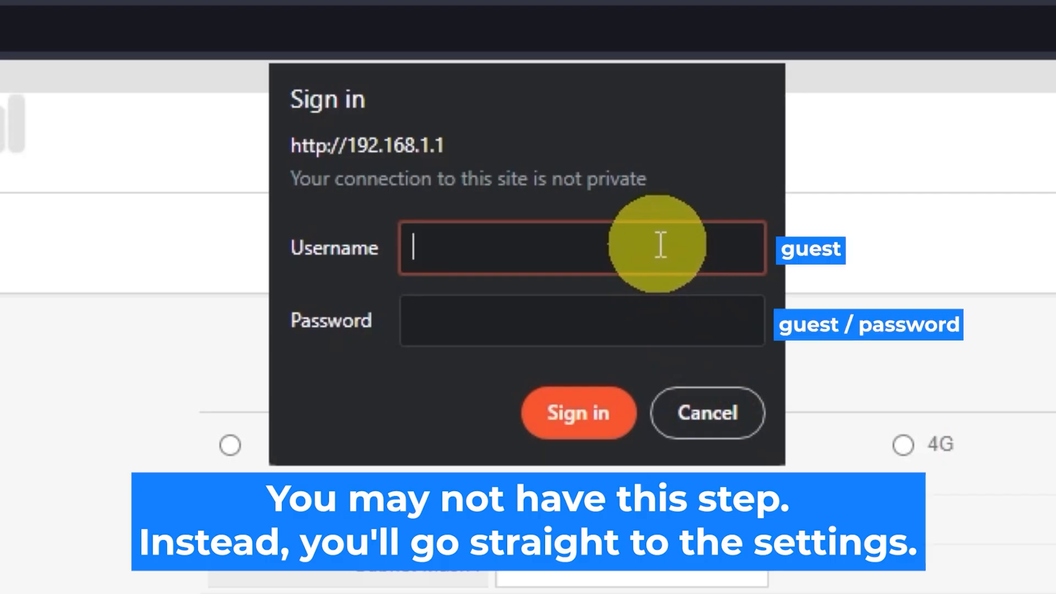
Try to sign in to the router at 192.168.1.1 with the username guest and the account password
text(guest)
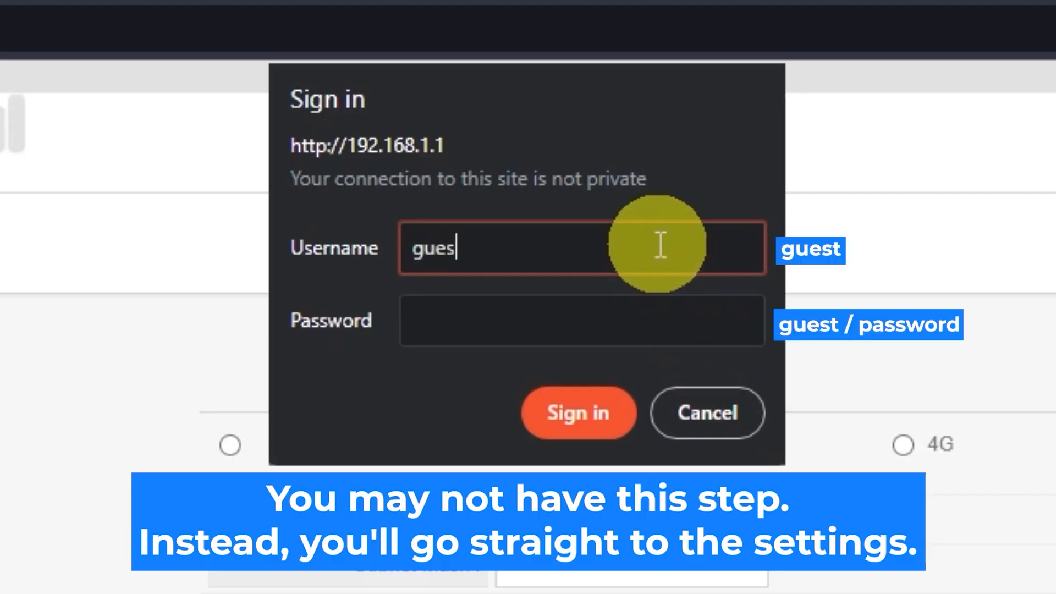
click(613, 311)
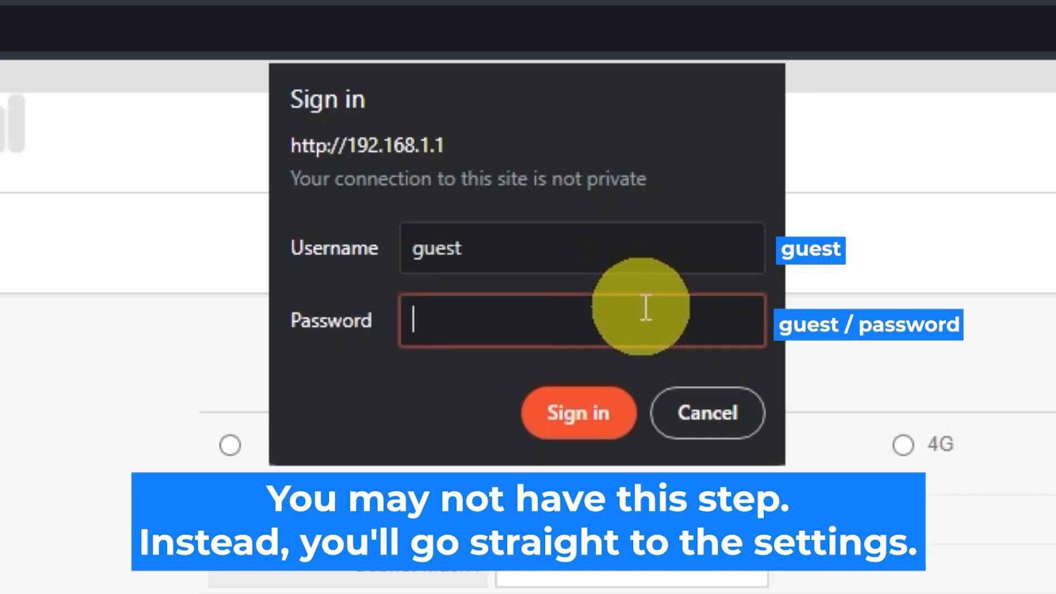
text(guest)
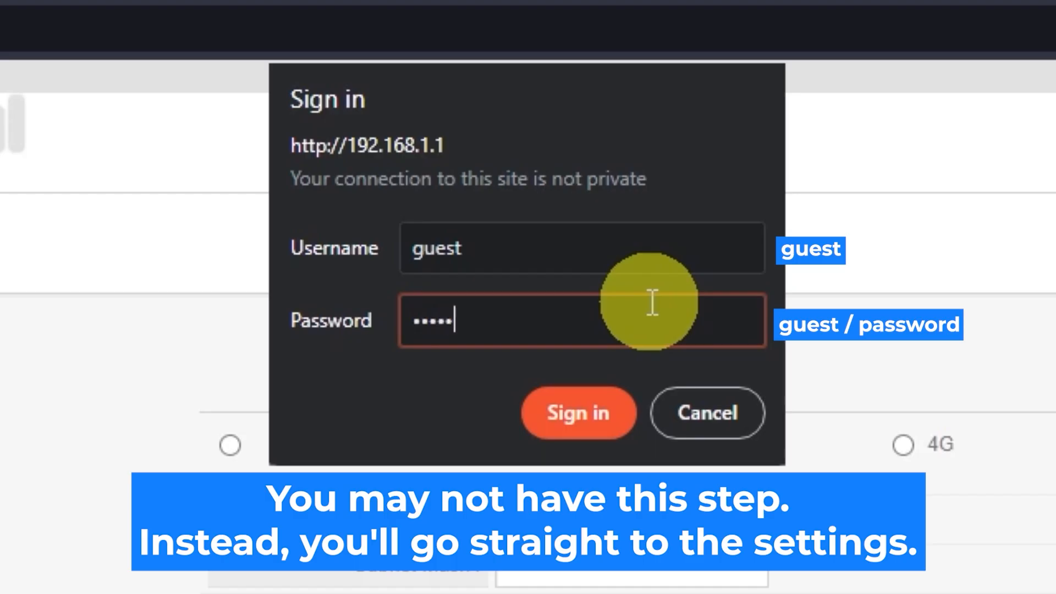
click(604, 405)
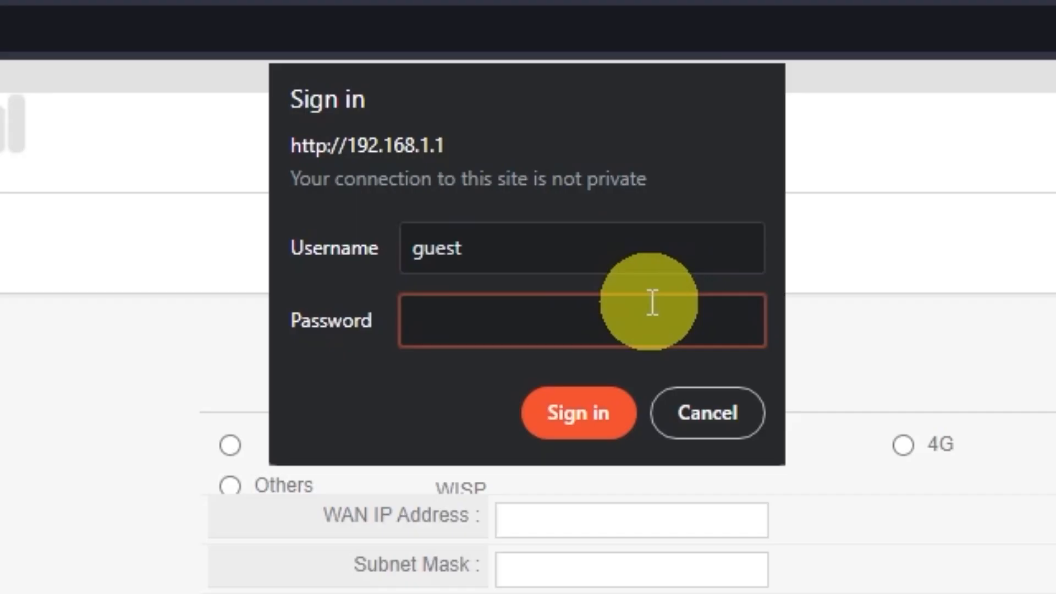
text(guest)
click(609, 410)
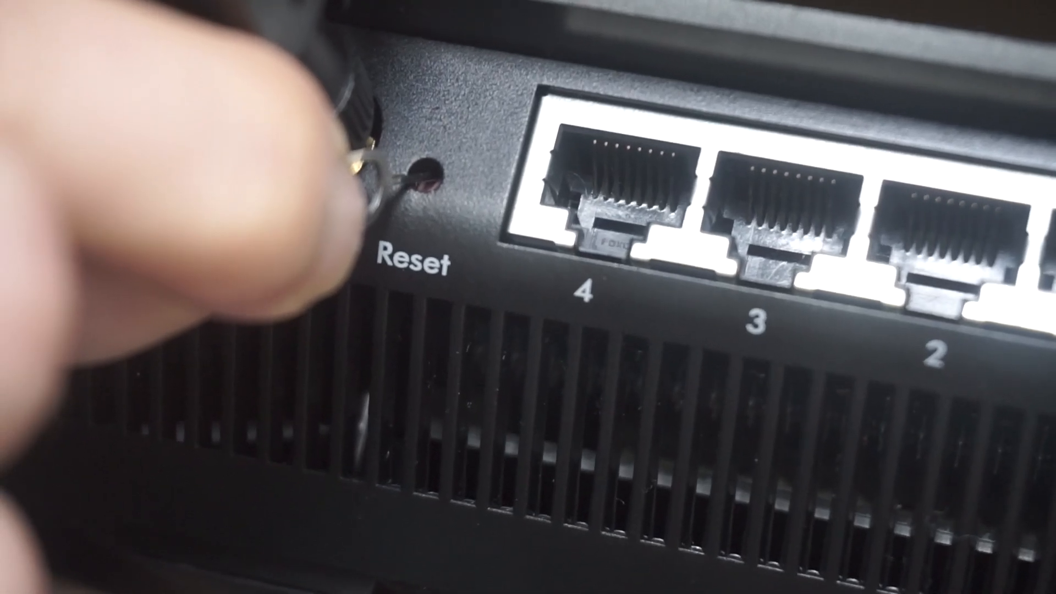
Sign in to the router's settings page using the username guest and the login password
text(g)
text(uest)
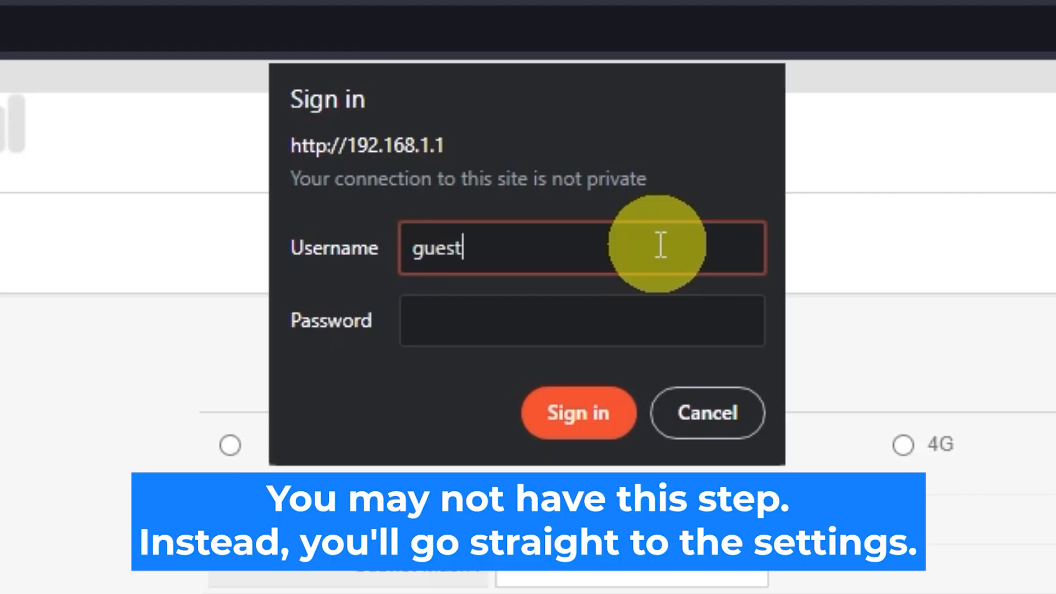
click(612, 308)
text(gue)
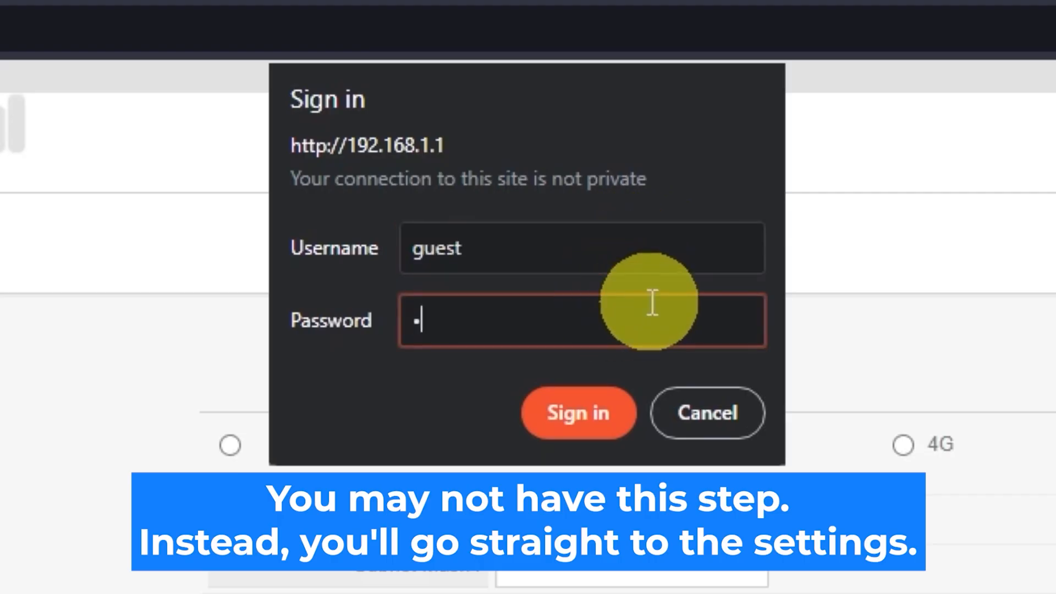
text(st)
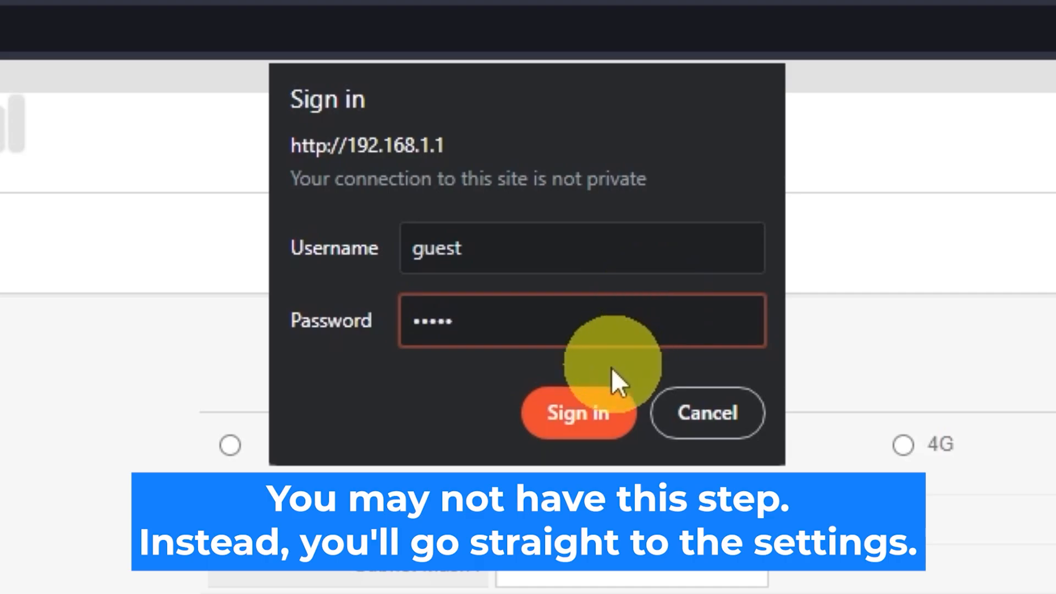
click(603, 404)
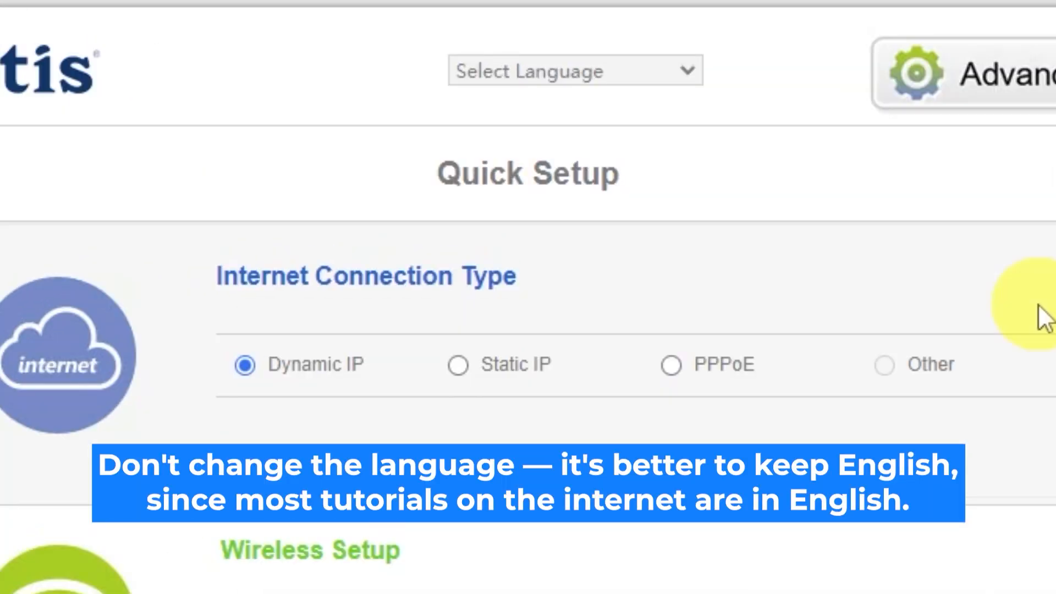
Set the interface language to English, and pick Dynamic IP as the internet connection type after viewing the Static IP and PPPoE fields
click(688, 71)
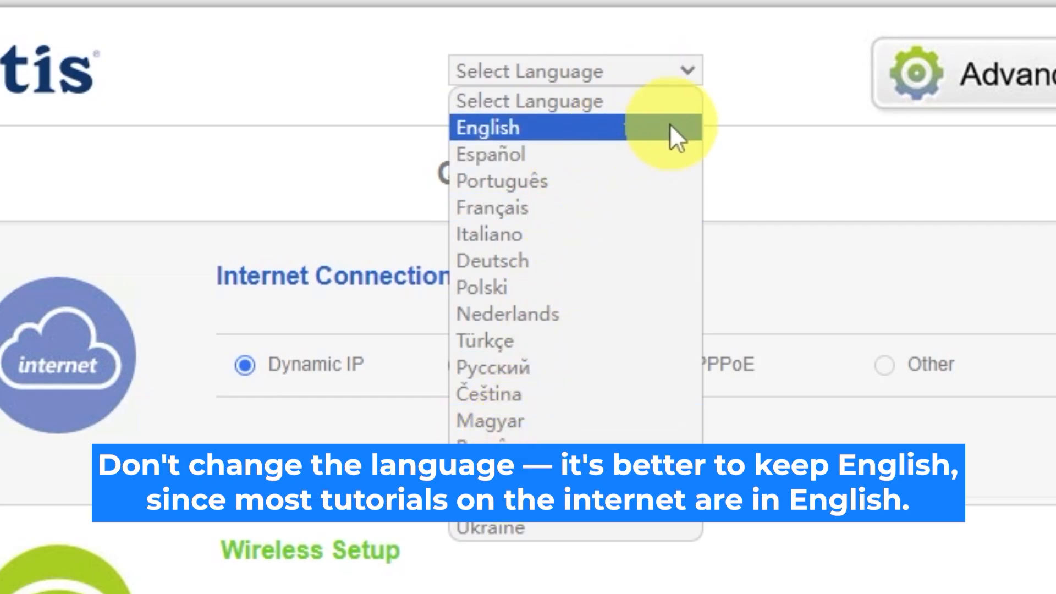
click(520, 127)
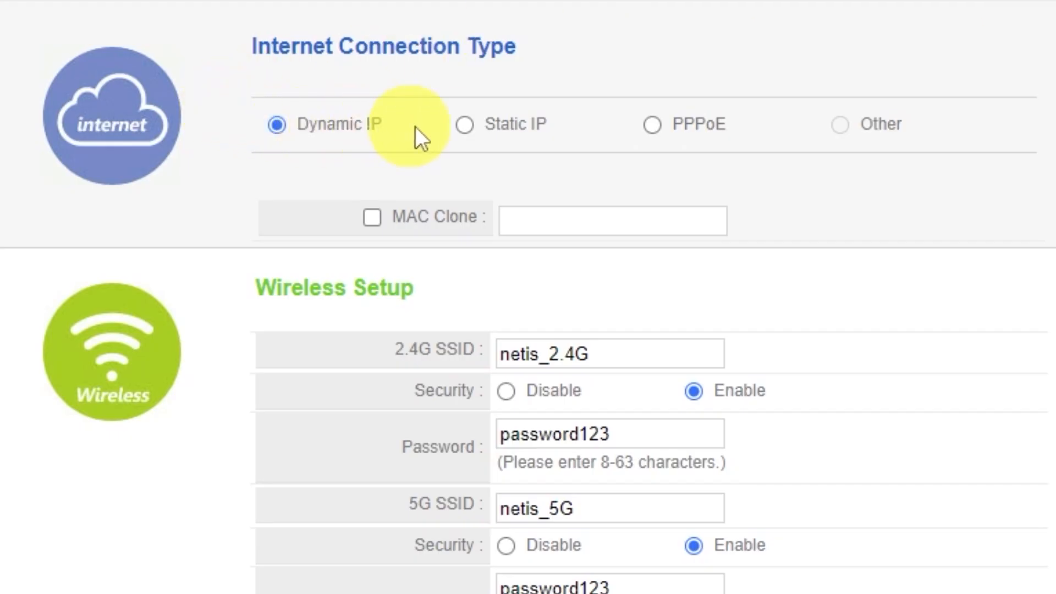
click(470, 130)
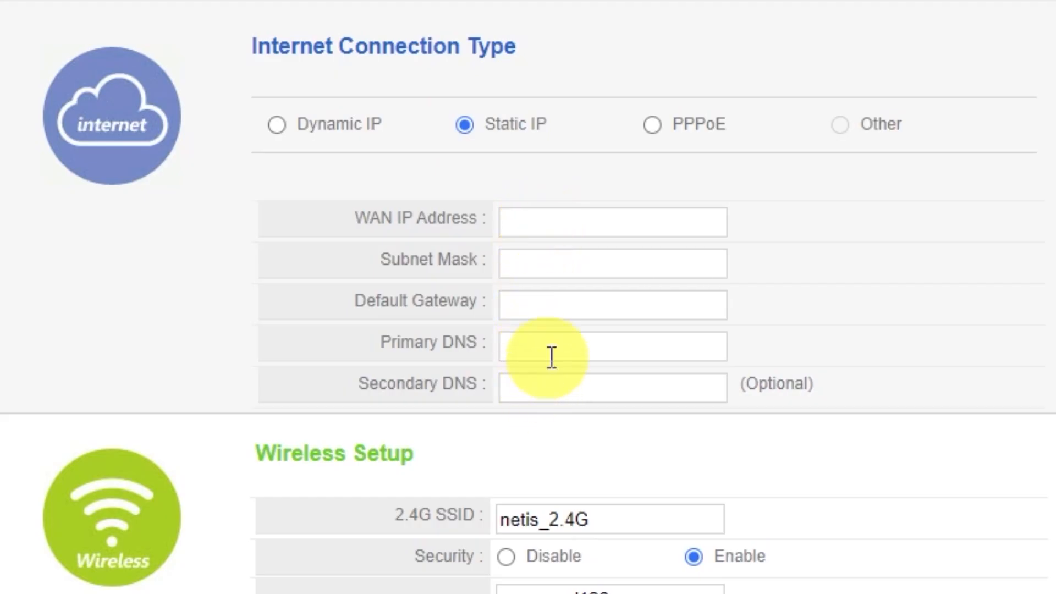
click(652, 126)
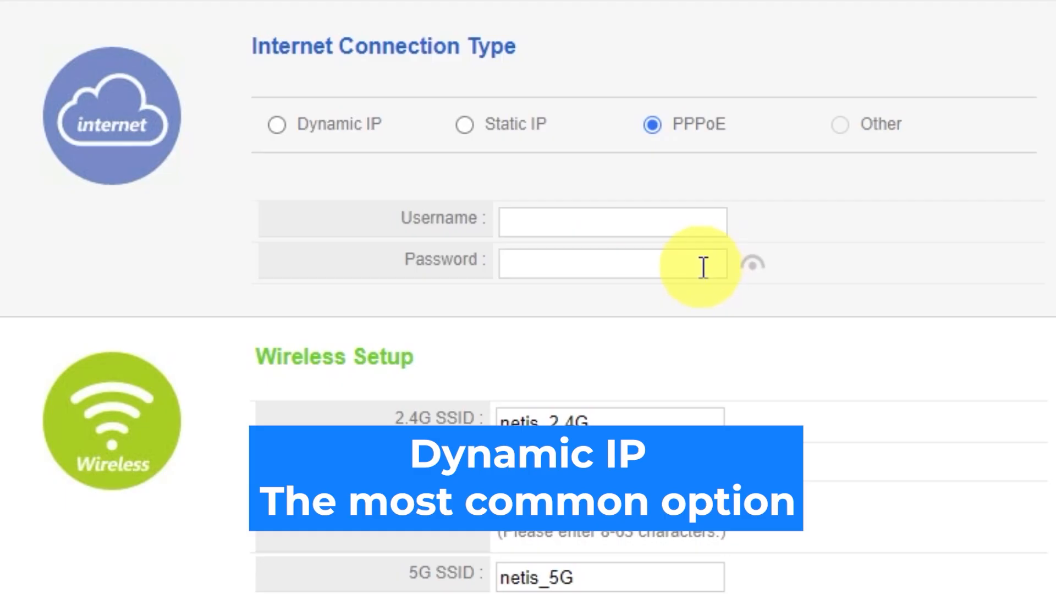
click(277, 125)
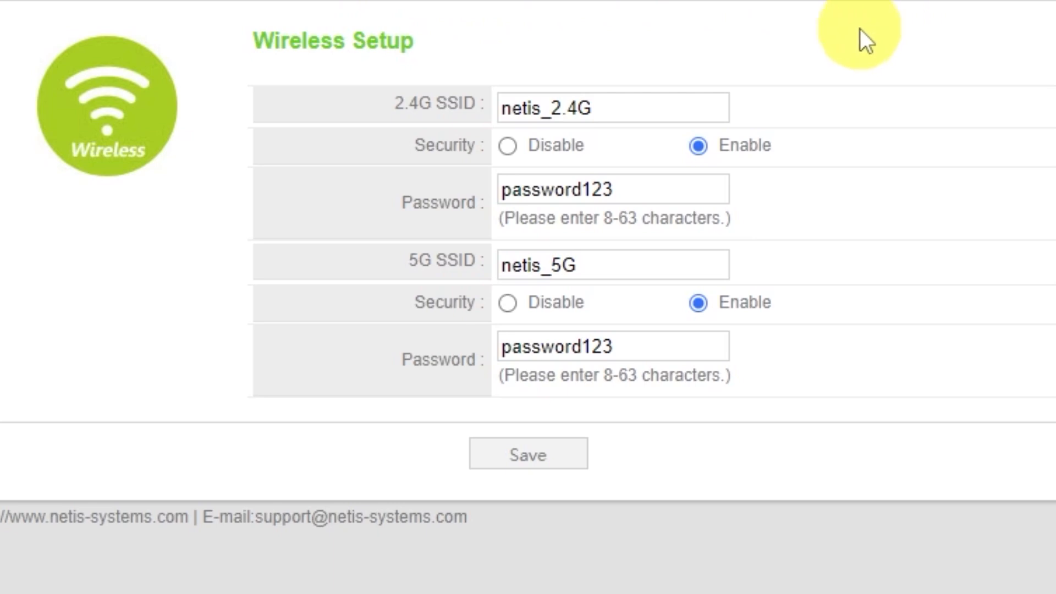
Check the 2.4G and 5G network names and passwords, set 2.4G security to Enable, and save the quick setup
click(632, 110)
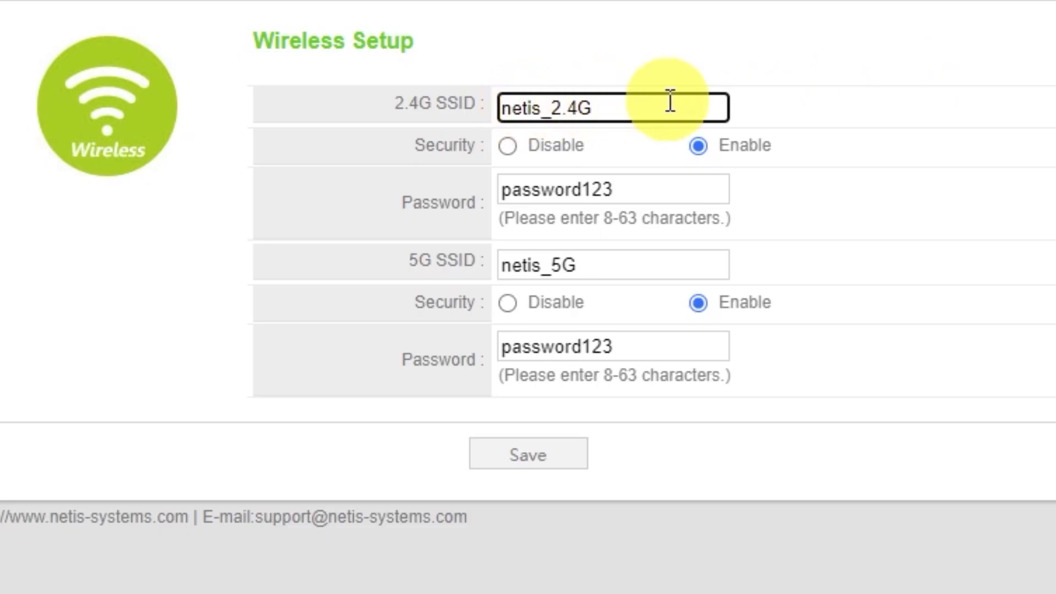
click(699, 146)
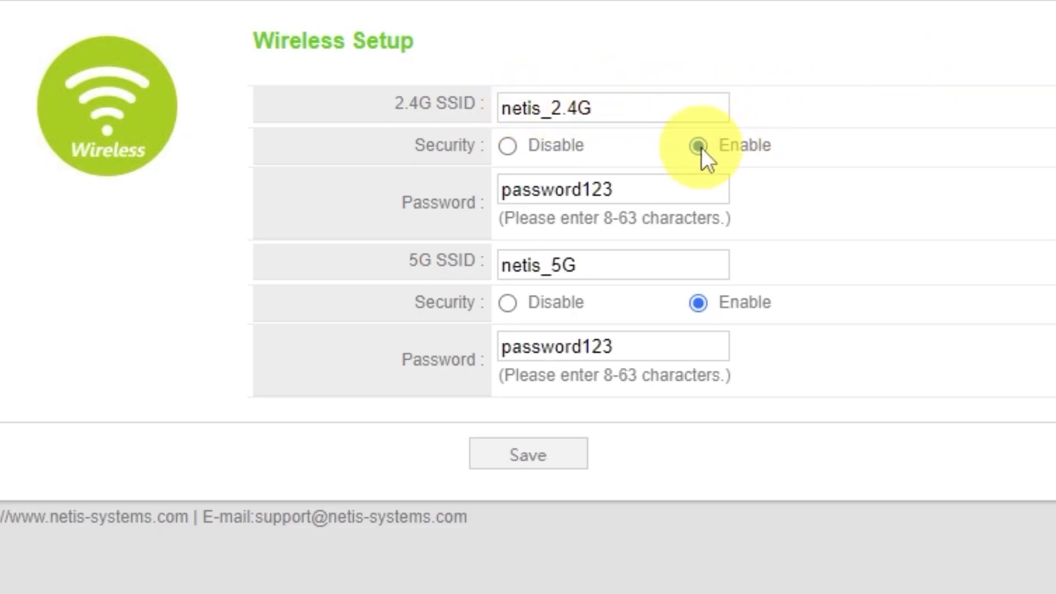
click(698, 191)
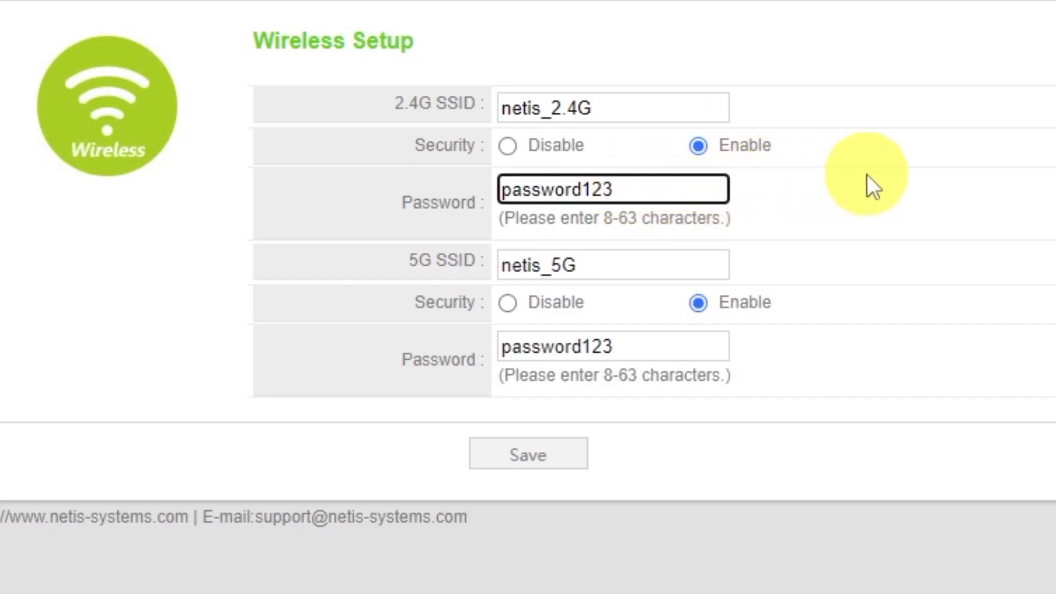
click(596, 269)
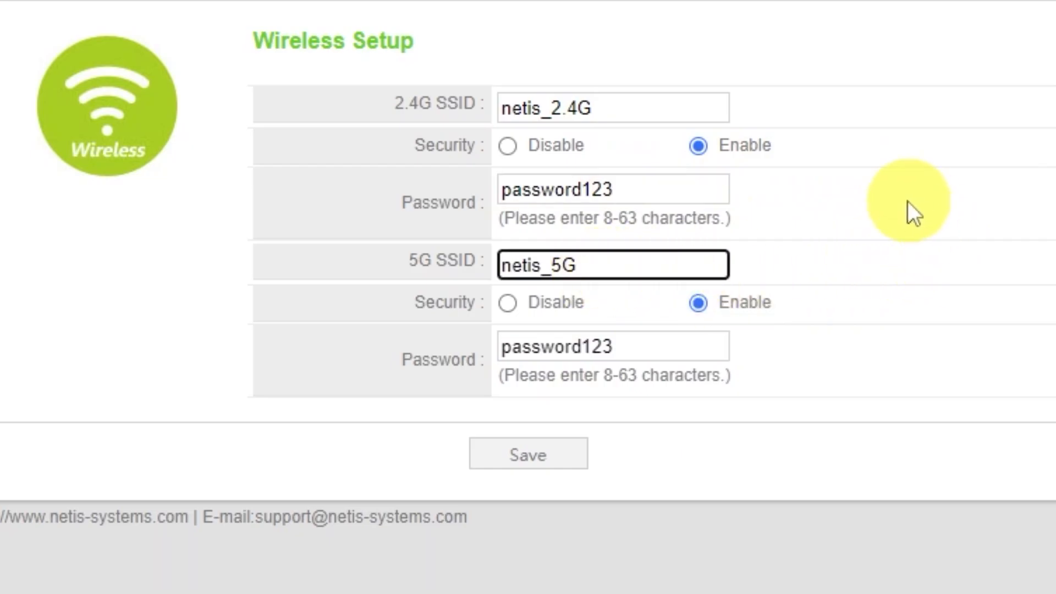
click(629, 347)
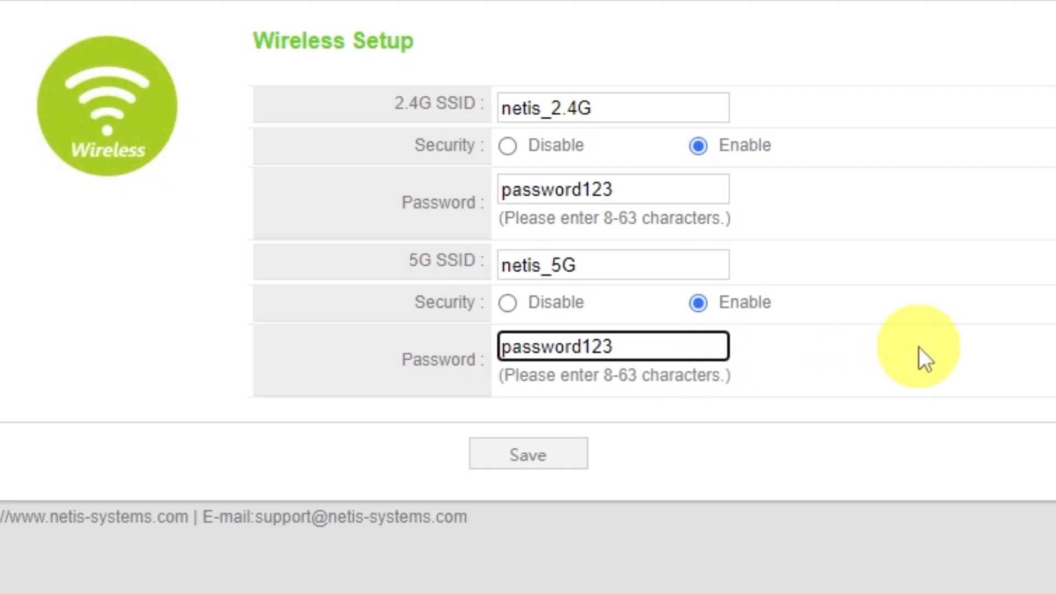
click(549, 458)
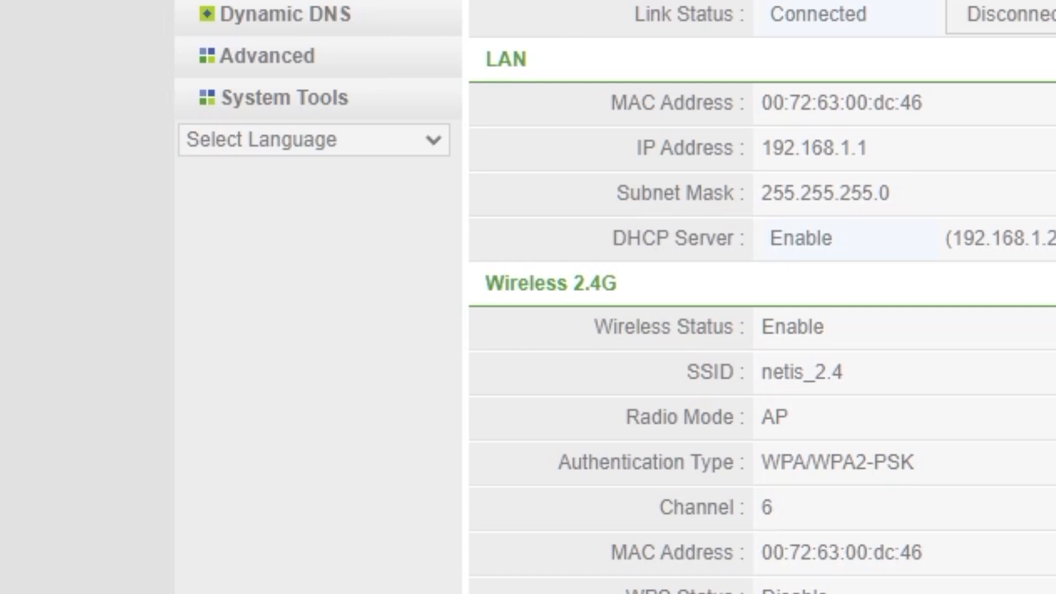
In the router's system tools, set the new login username to guest, enter and confirm the new login password, and save
click(337, 104)
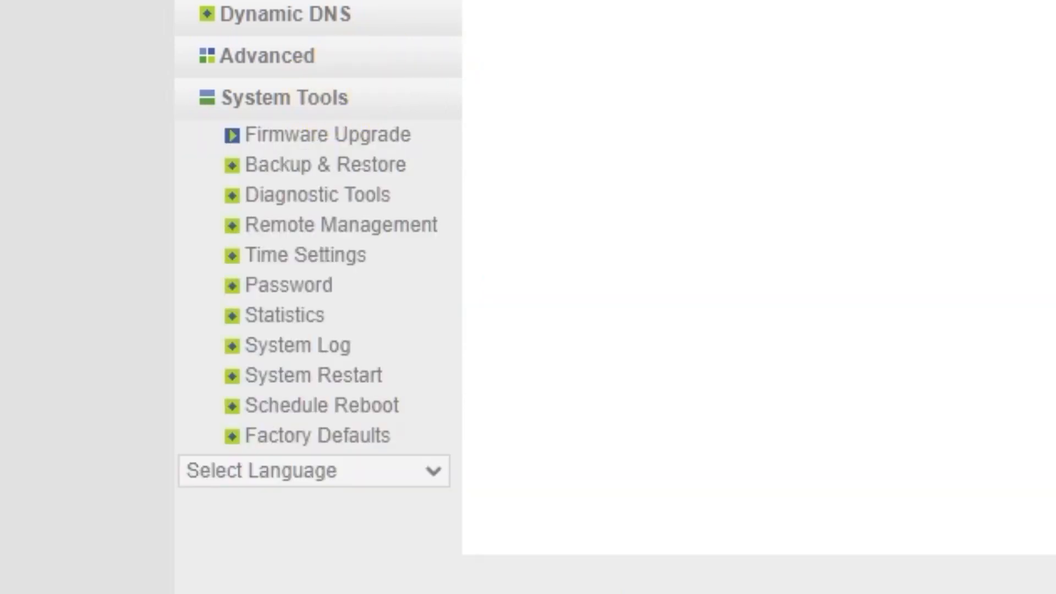
click(311, 291)
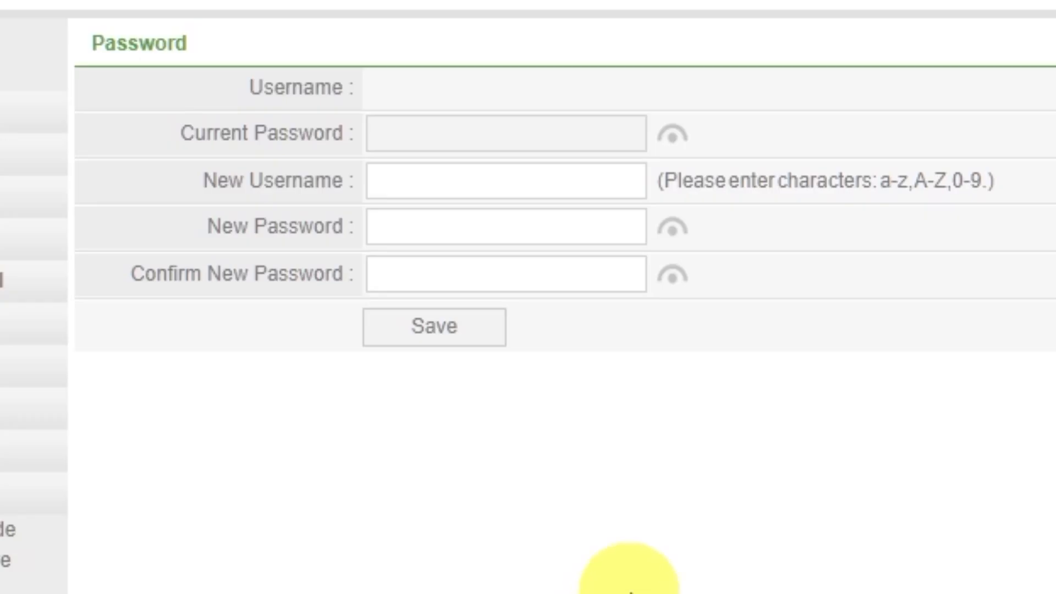
click(617, 183)
text(guest)
click(629, 236)
text(•••••)
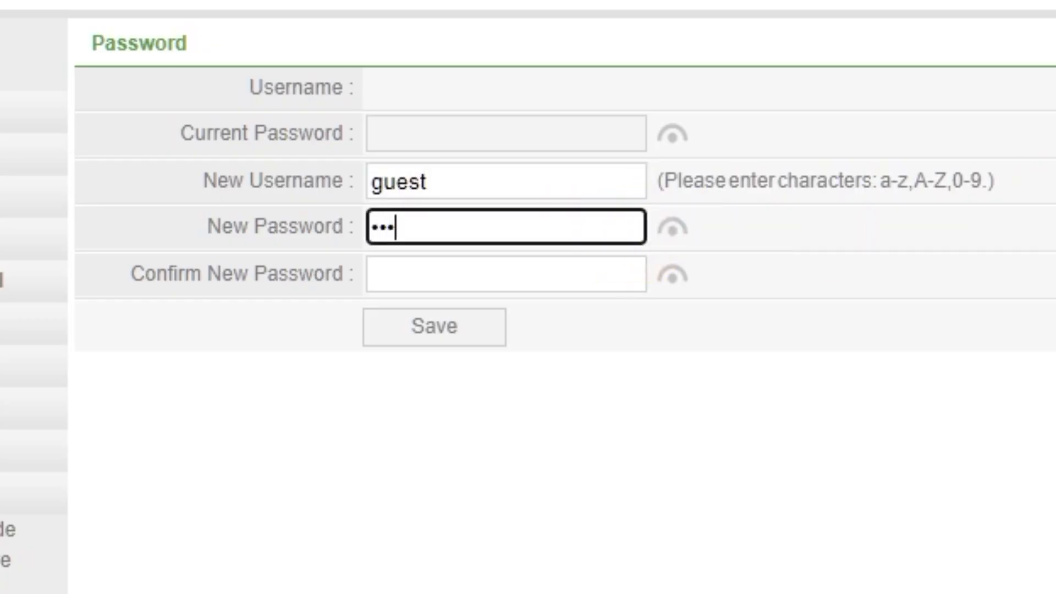
click(492, 271)
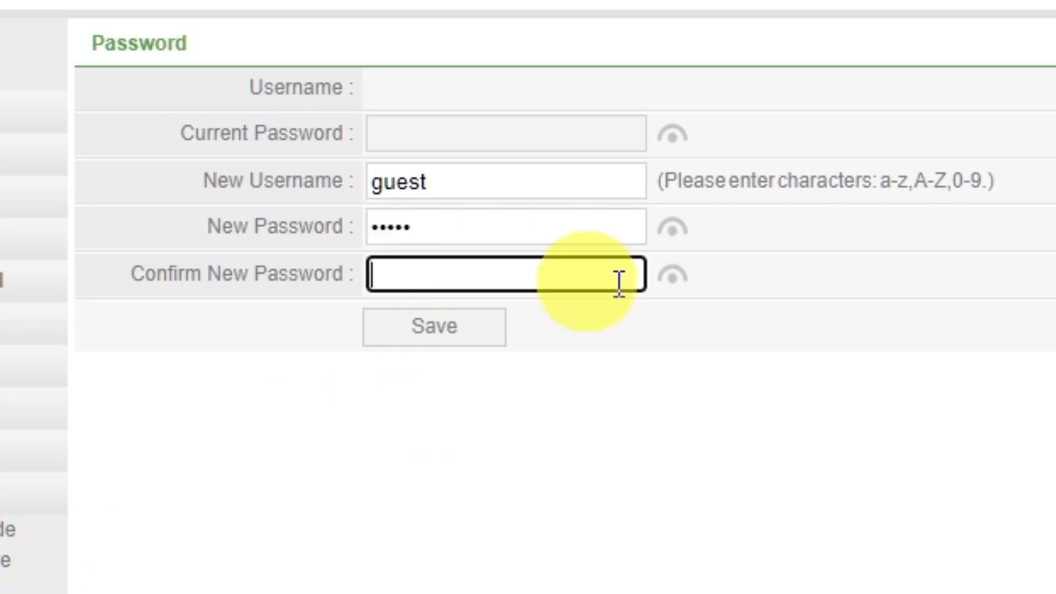
text(•••••)
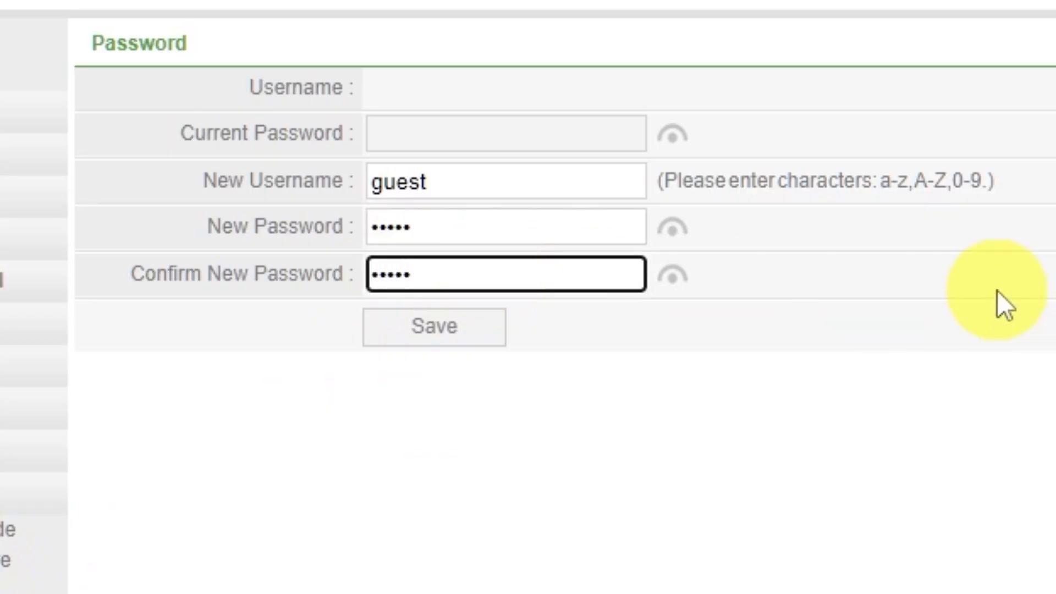
click(484, 330)
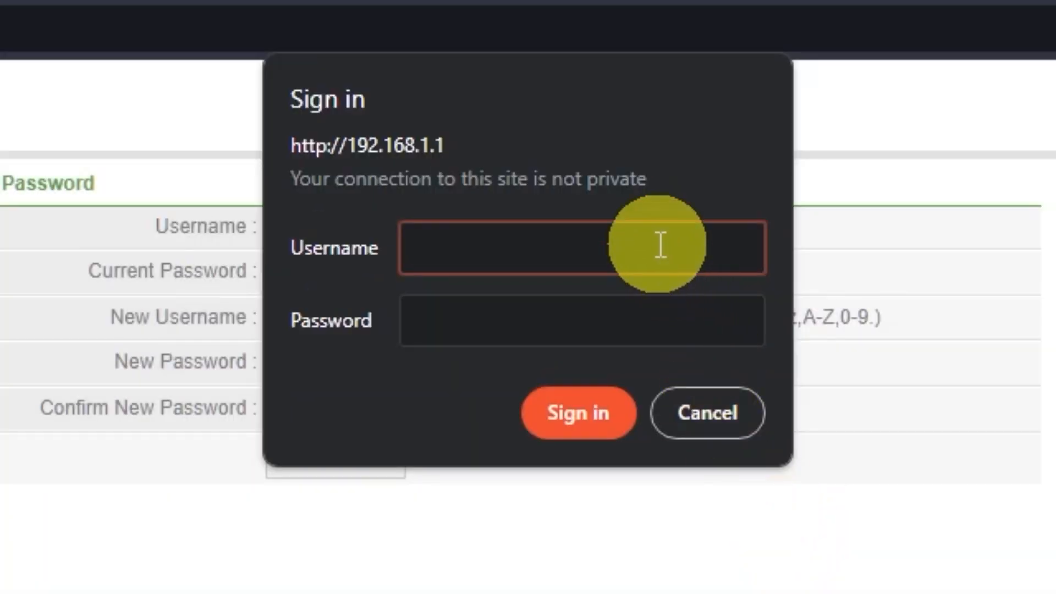
Sign in to the router again with the new username guest and the new login password
text(guest)
click(611, 309)
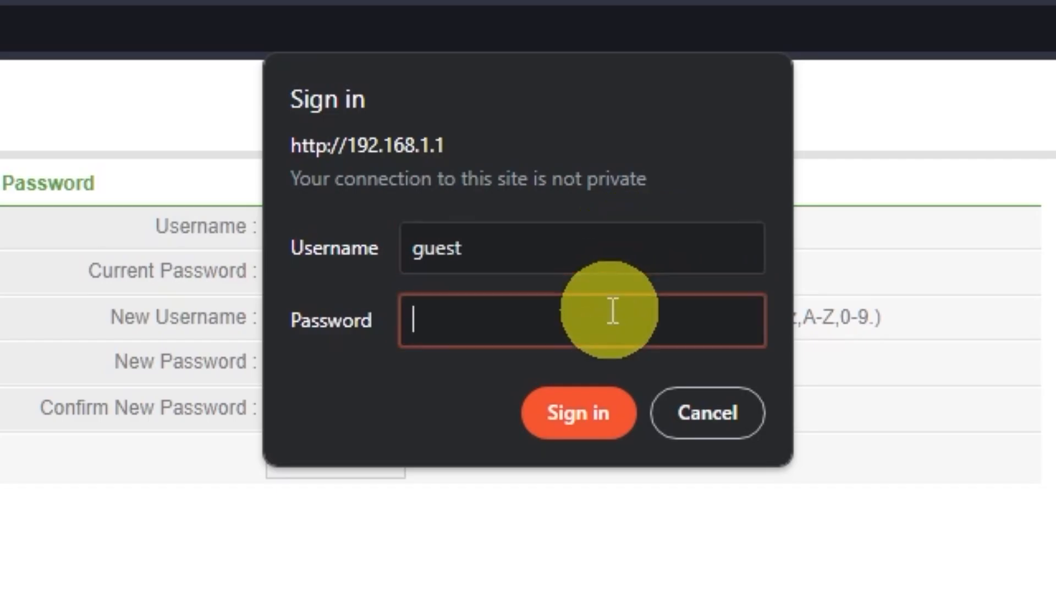
text(guest)
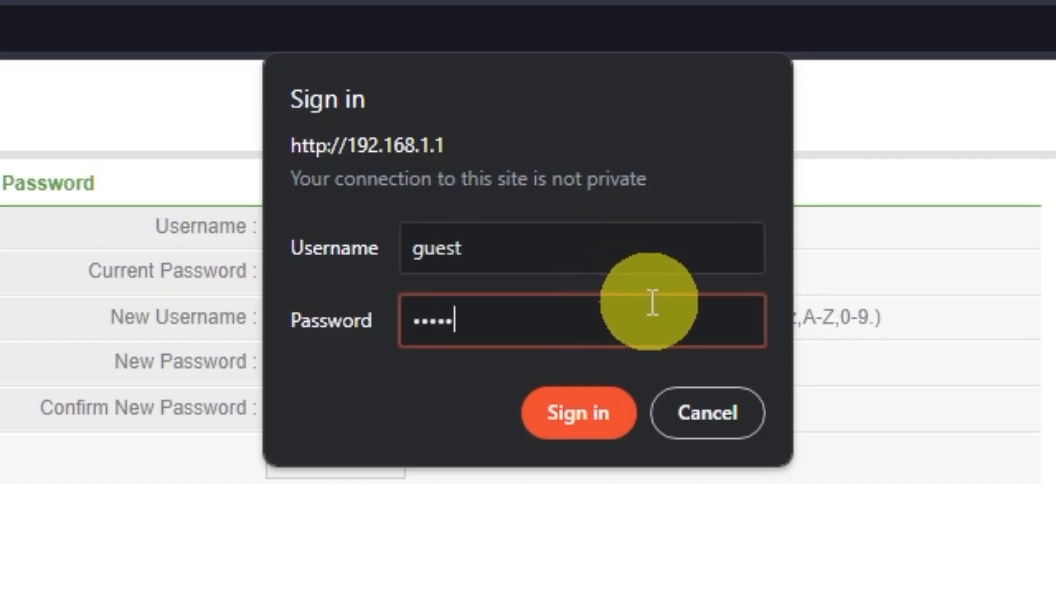
click(602, 404)
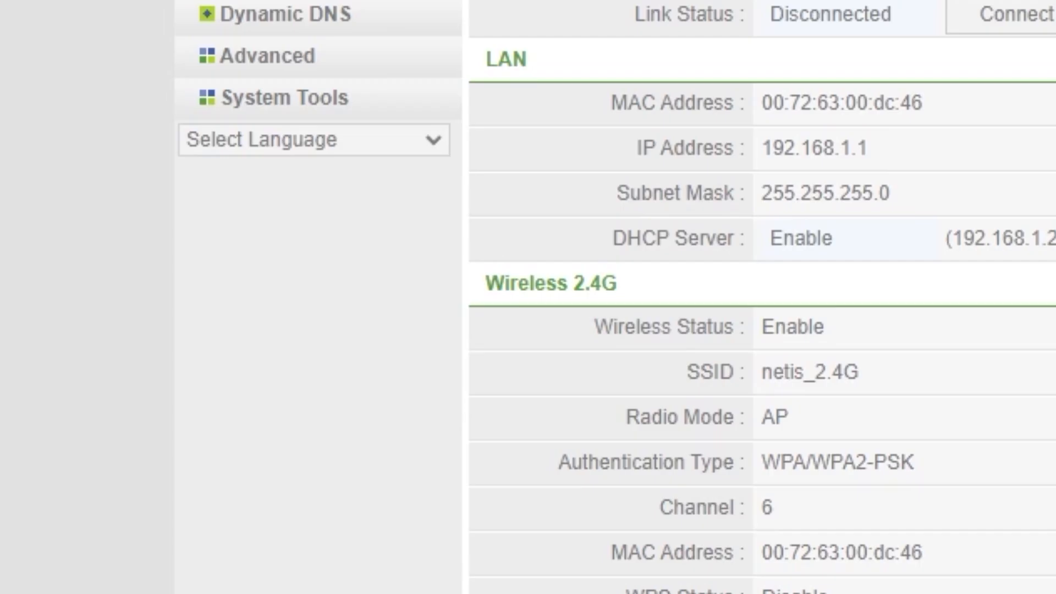
Restart the router from its system tools, confirm the restart, and reload the settings page
click(321, 100)
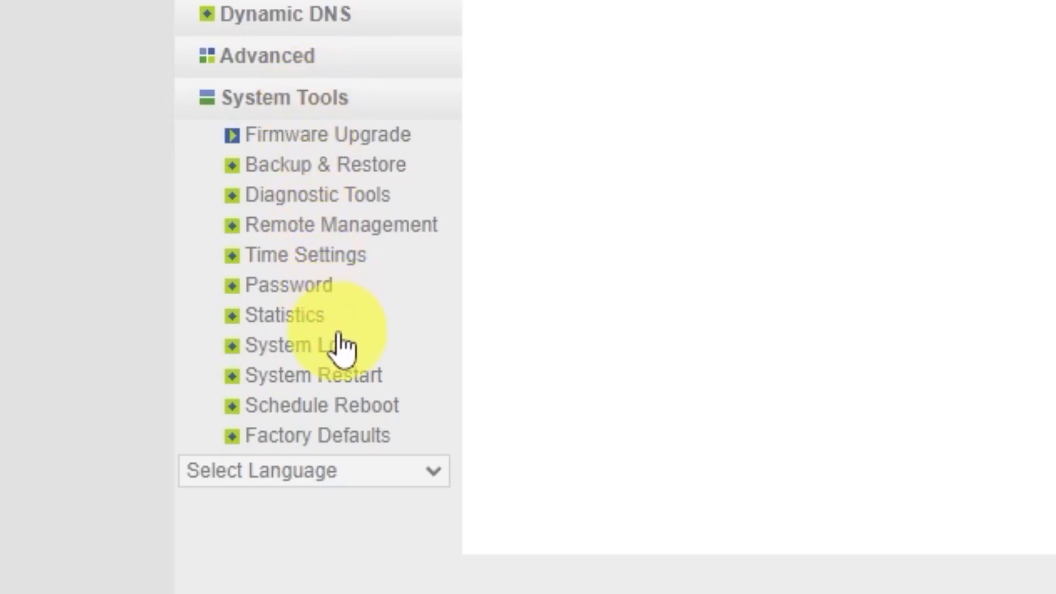
click(356, 380)
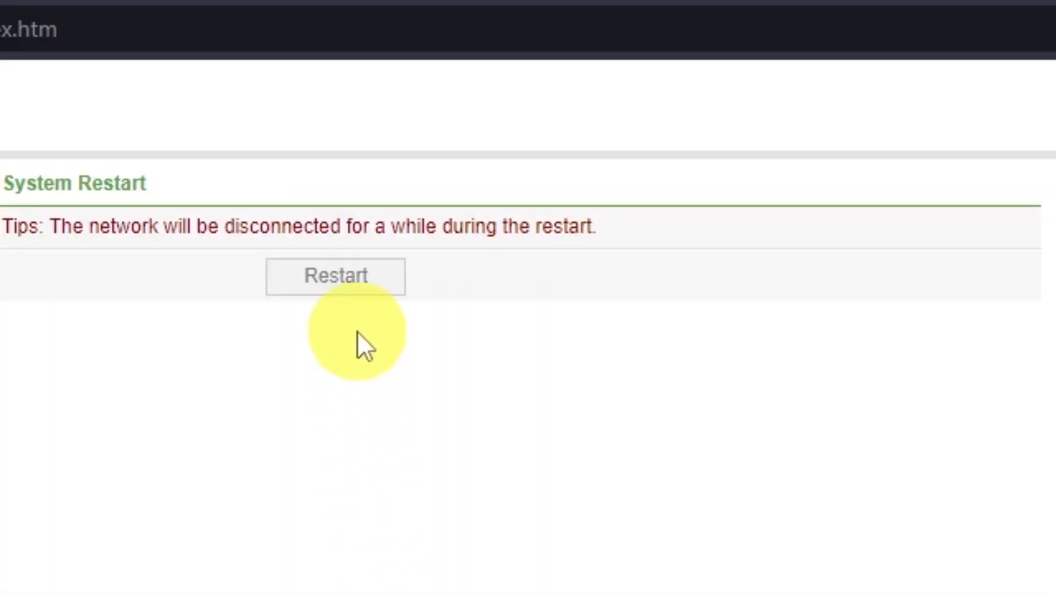
click(353, 280)
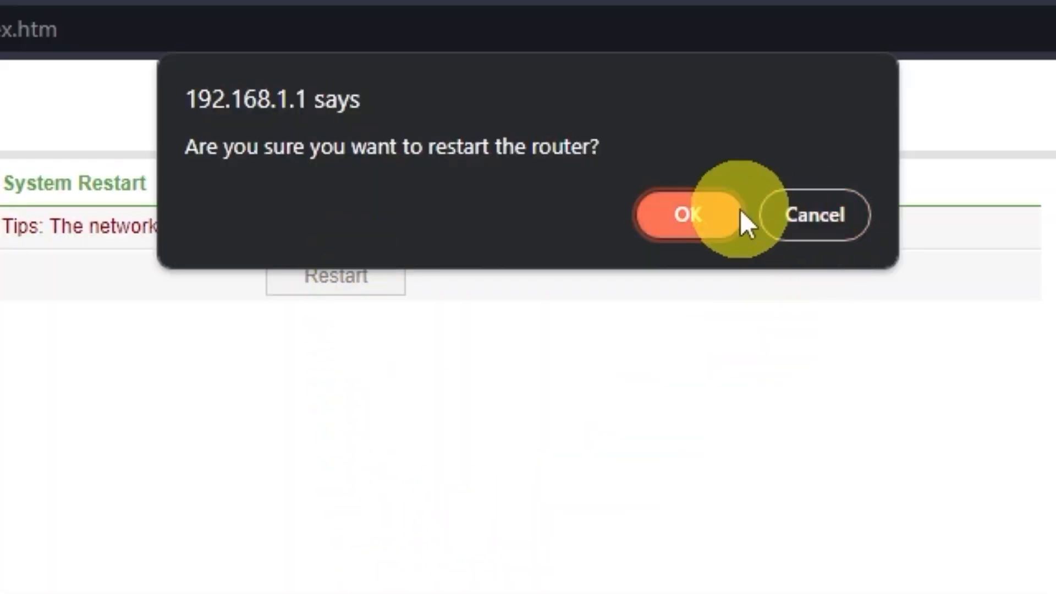
click(681, 225)
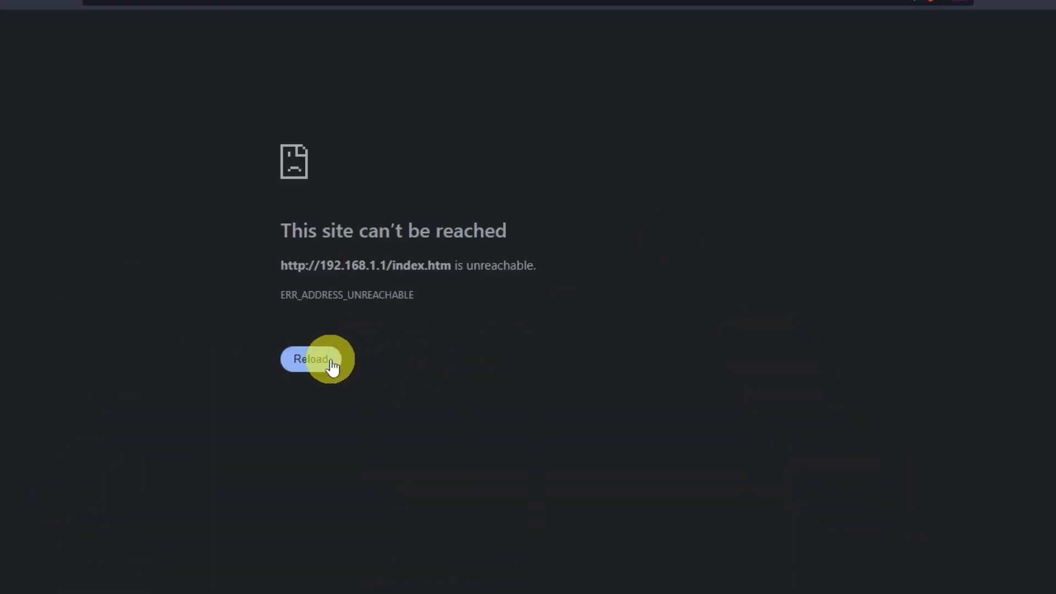
click(342, 364)
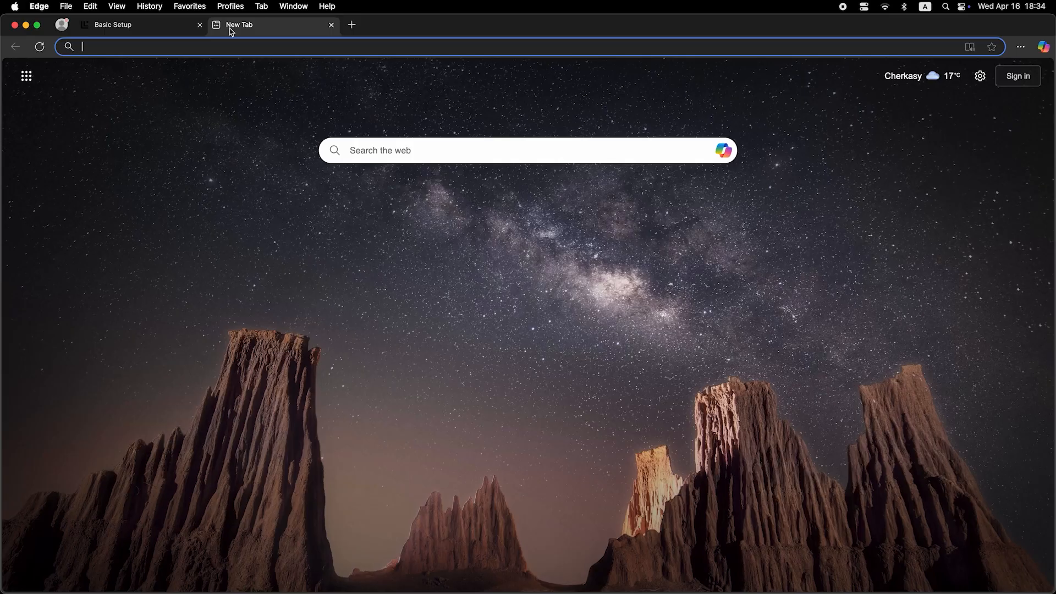
Enter slotstut as a web search in a new browser tab to test the internet connection
click(239, 47)
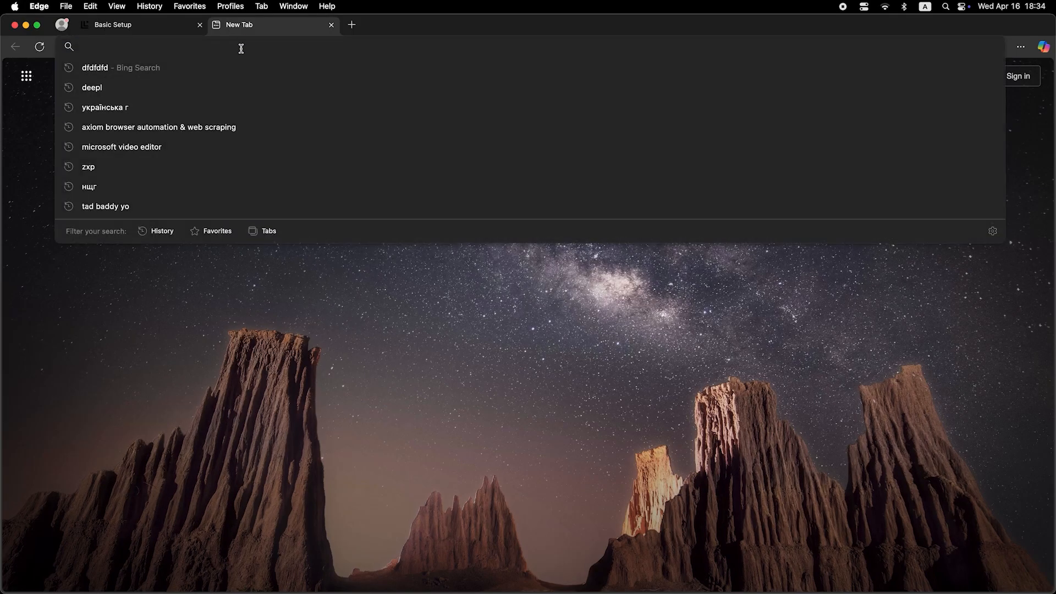
text(slotstut)
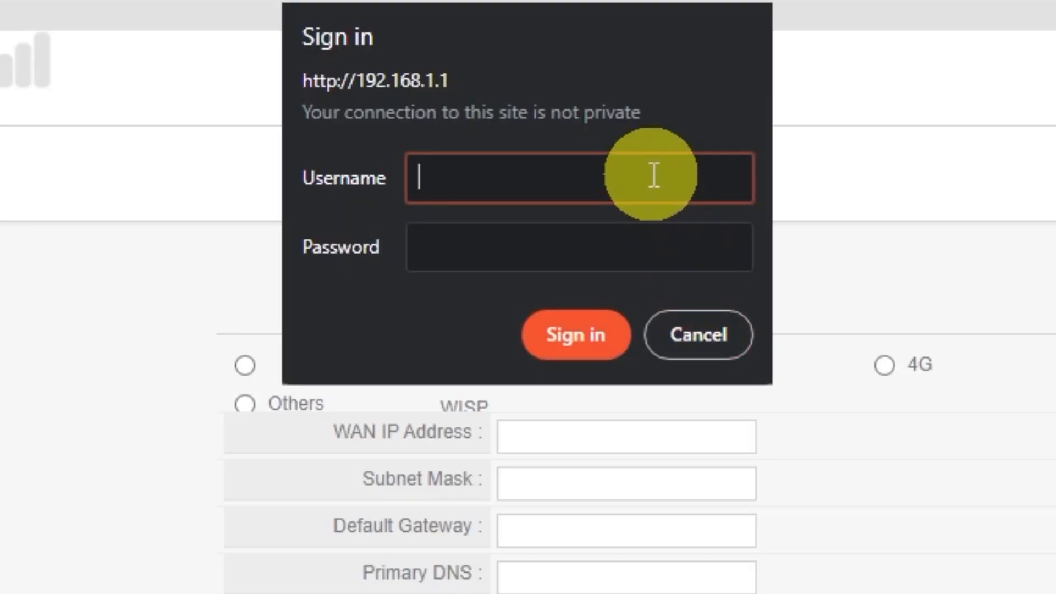
Sign in to the router's settings page with the username guest and the login password
text(guest)
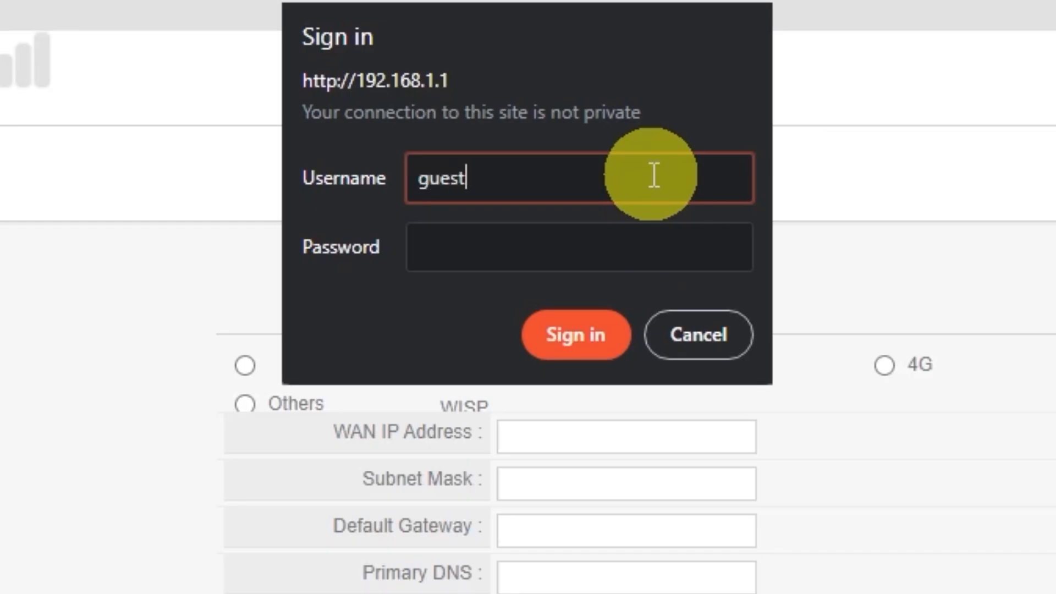
click(608, 236)
text(guest)
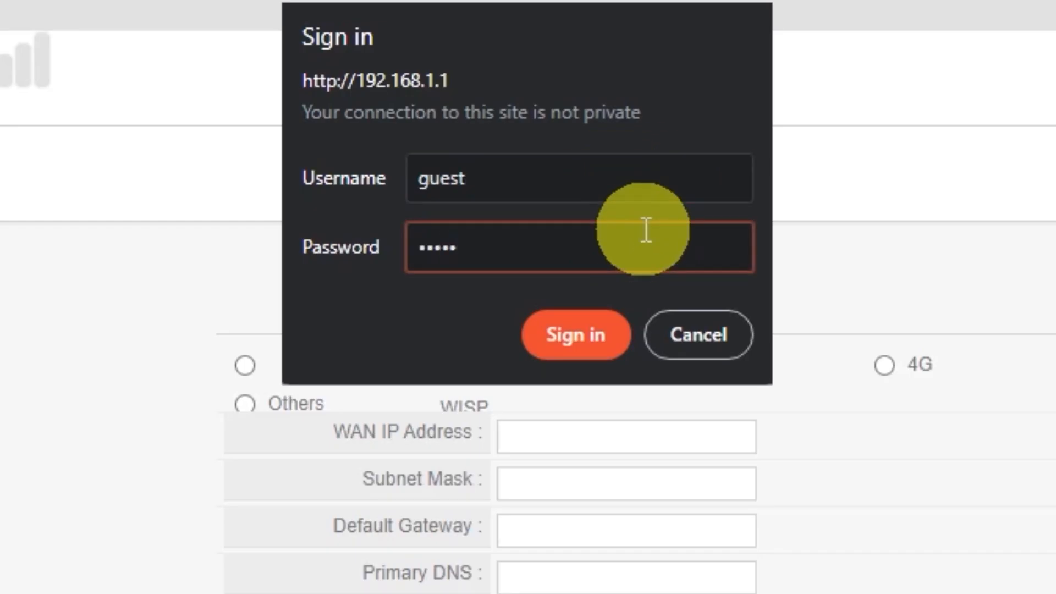
click(597, 323)
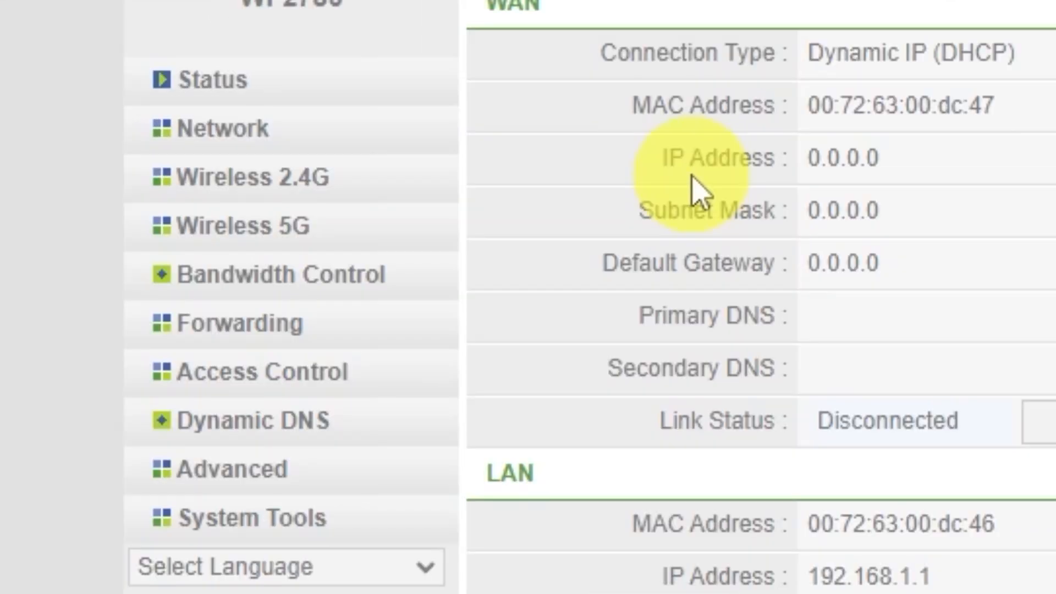
In the network's advanced WAN settings, clone the computer's MAC address for the Dynamic IP (DHCP) connection and save
click(232, 128)
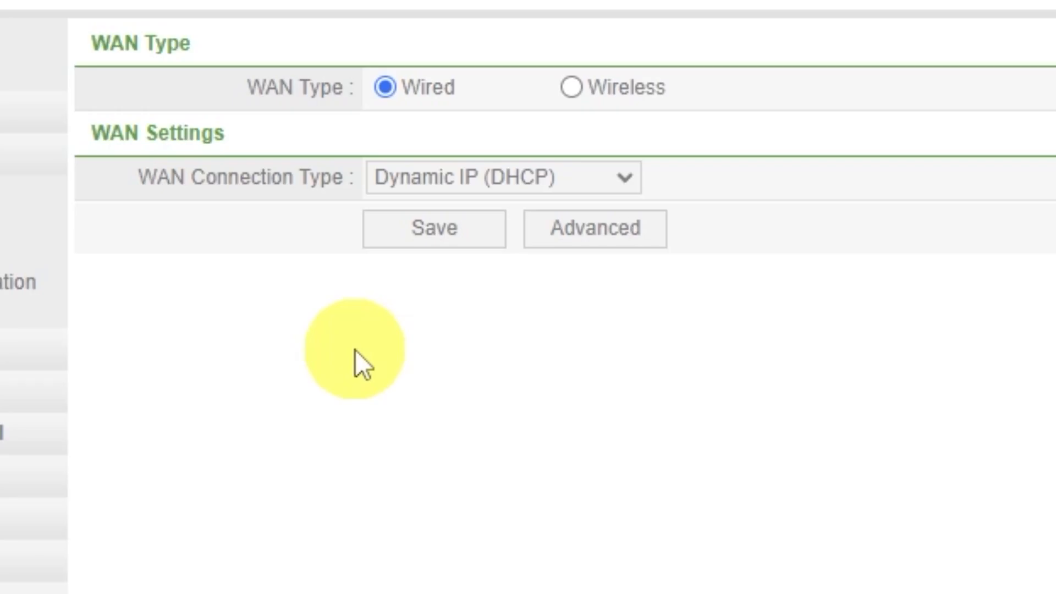
click(575, 243)
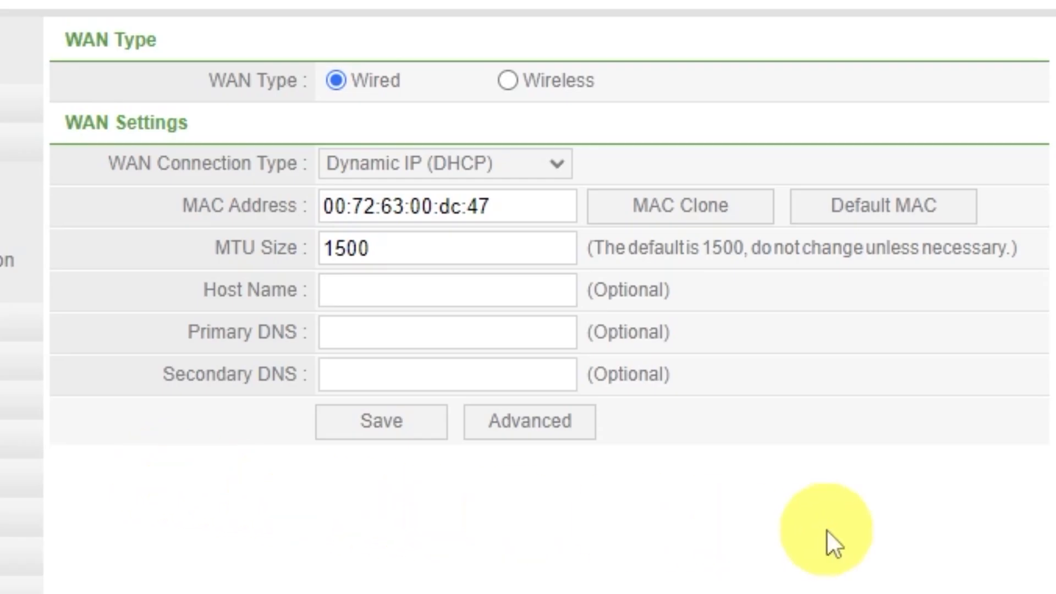
click(709, 215)
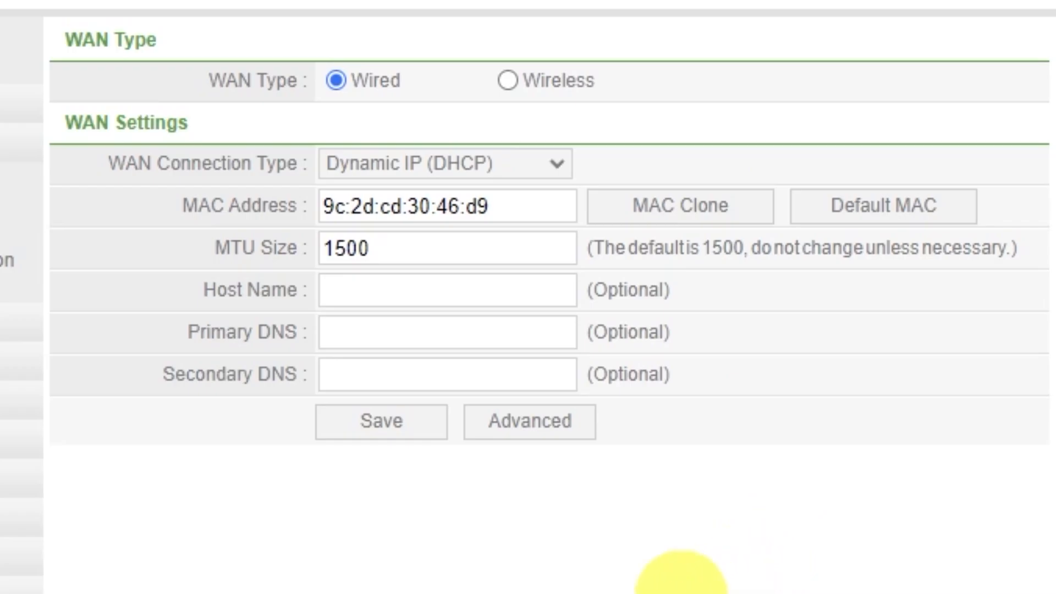
click(398, 431)
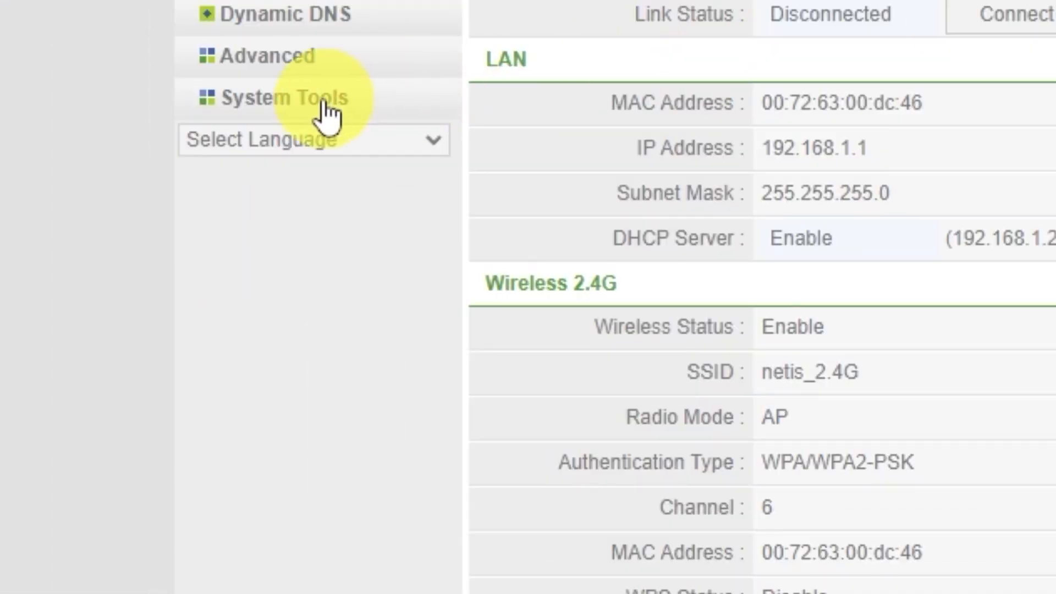
Restart the router from its system tools and confirm the restart
click(183, 290)
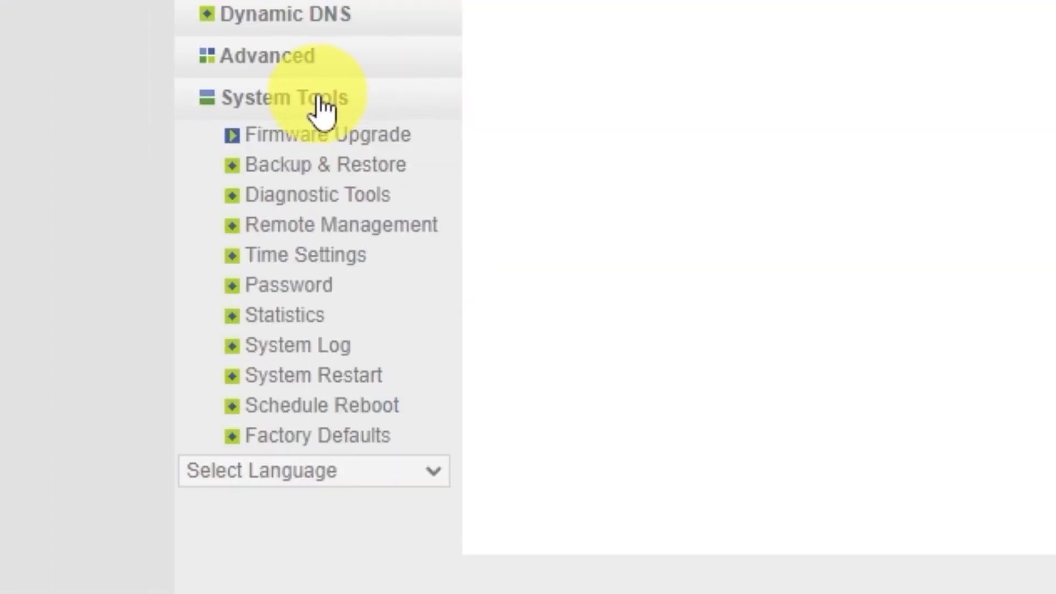
click(355, 377)
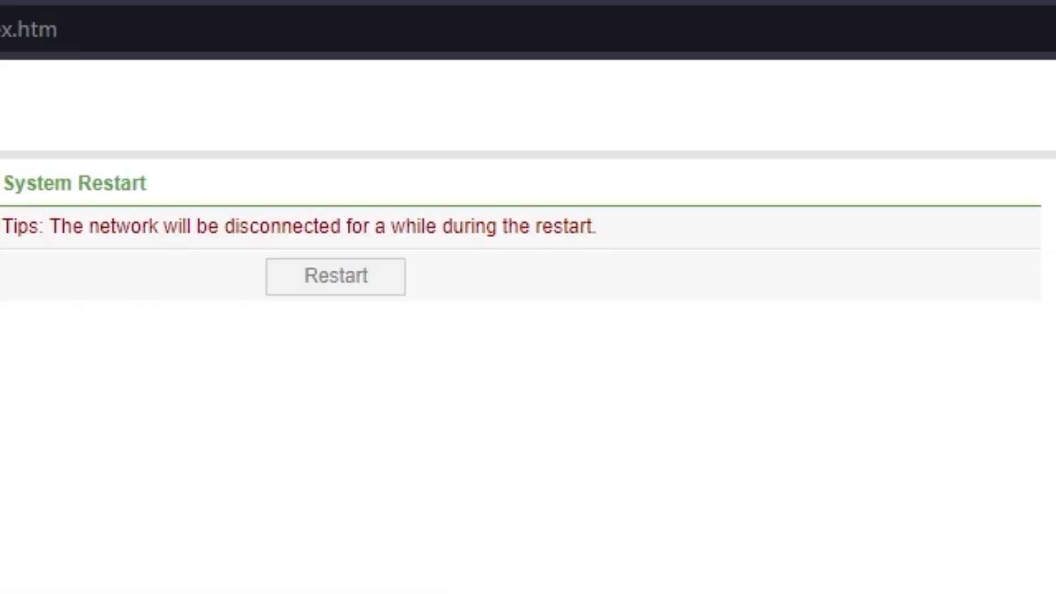
click(354, 275)
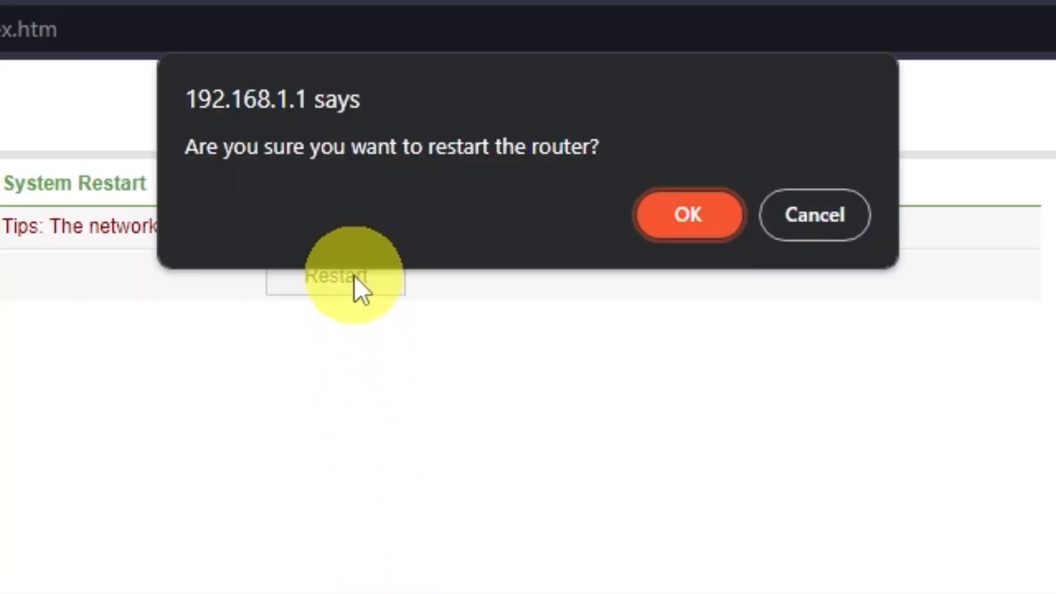
click(679, 233)
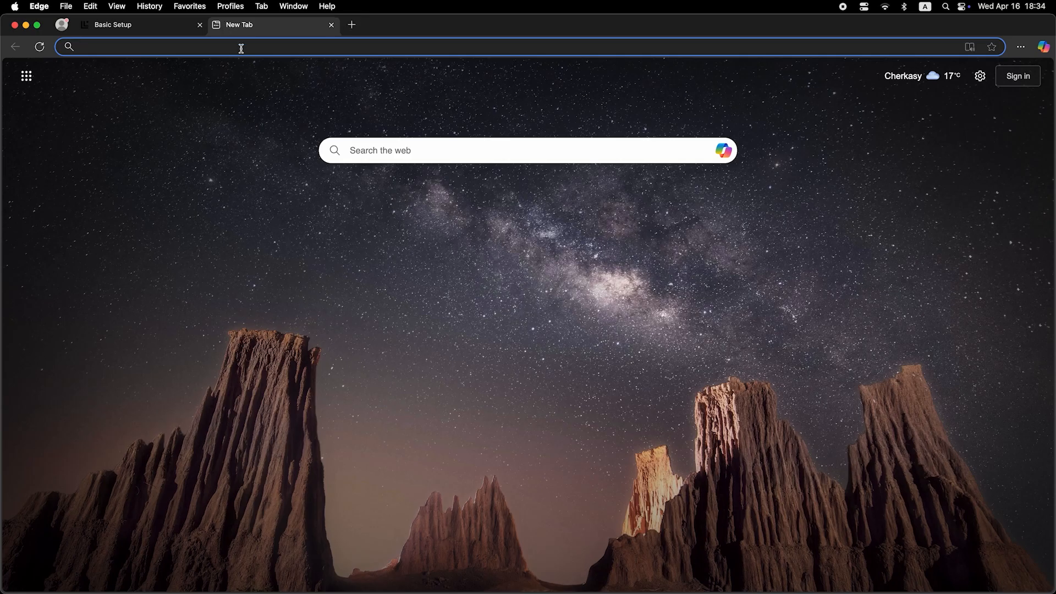
Search the web for dfdfdfdf in the new browser tab to test the internet connection
click(241, 48)
text(dfdfdfdf)
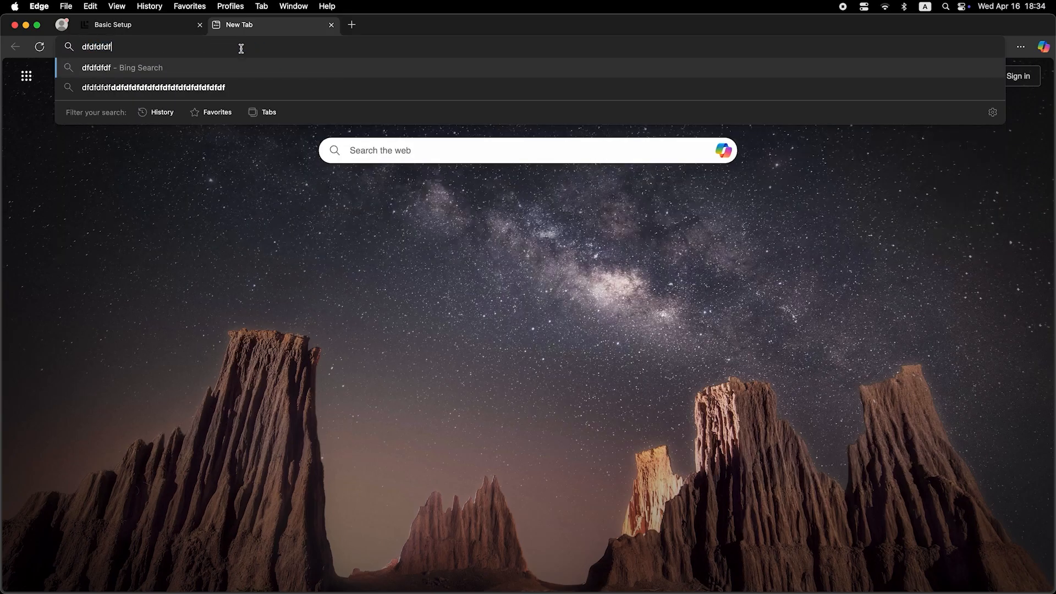
key(Return)
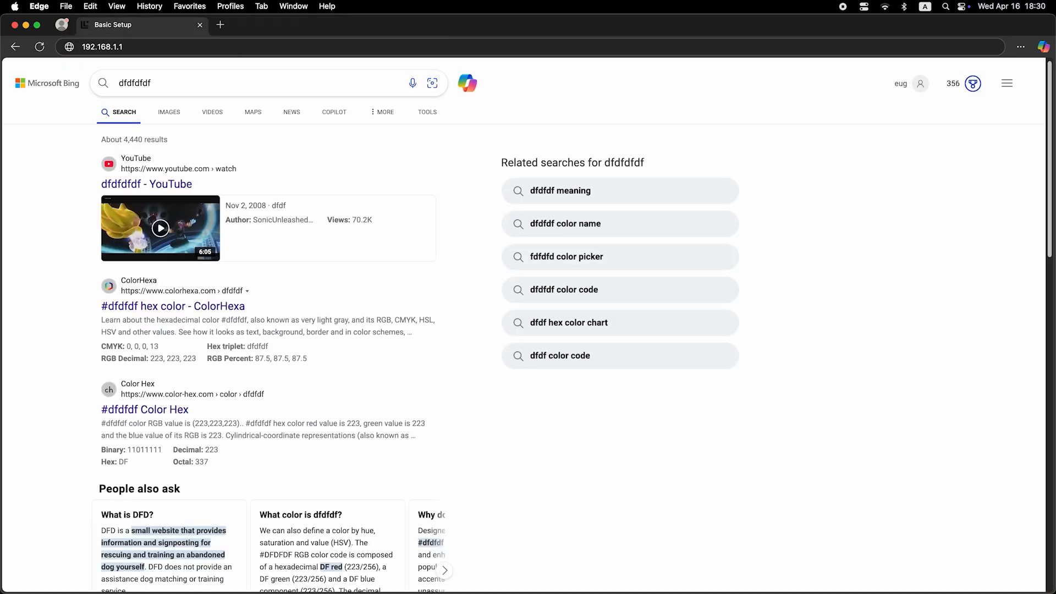